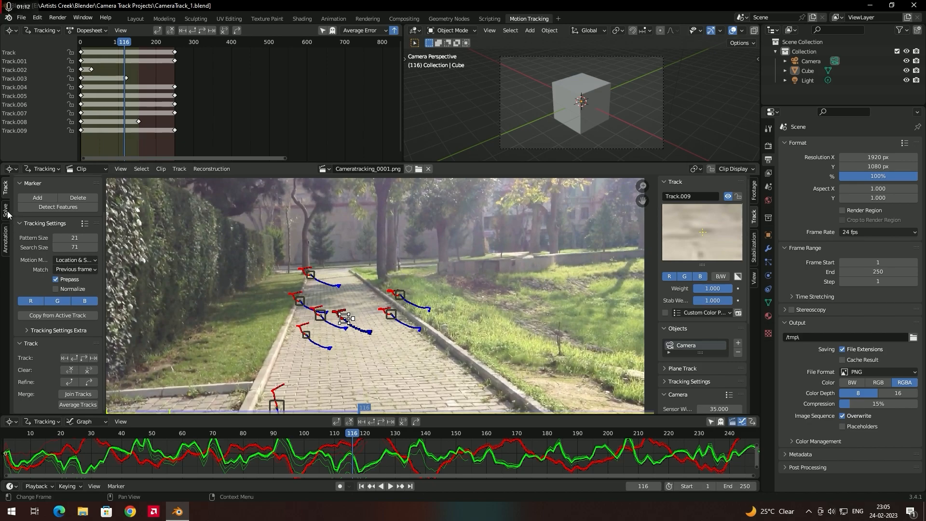
# Solve the camera motion with keyframes 1 and 30, and solve it again with automatic keyframe selection enabled.
pyautogui.click(6, 211)
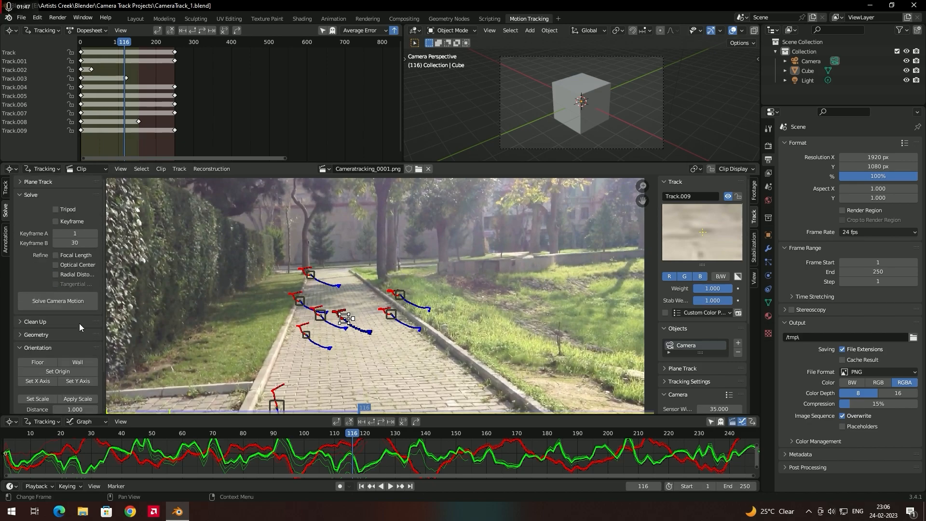
pyautogui.click(56, 301)
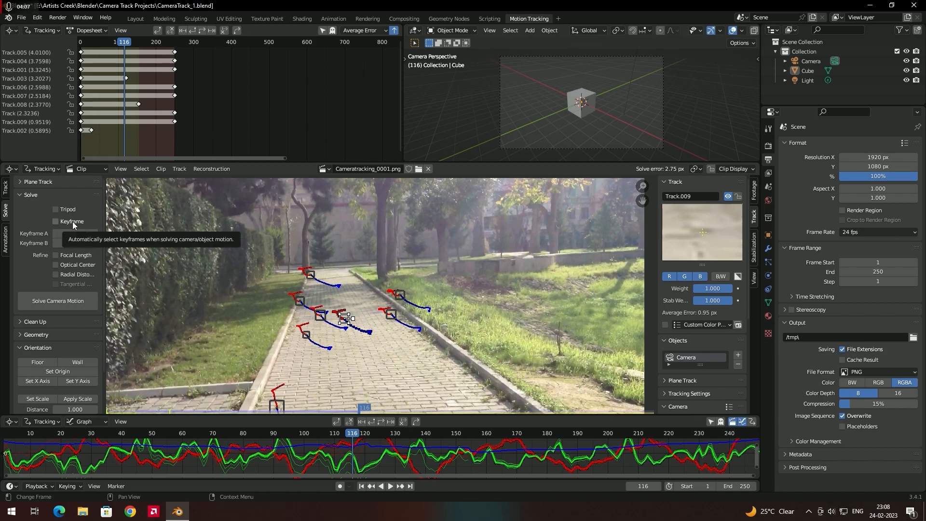
pyautogui.click(72, 222)
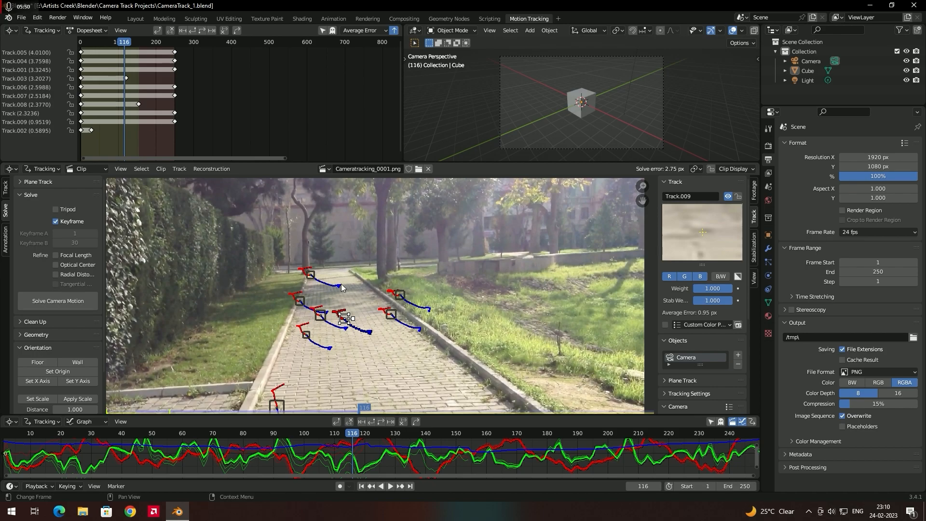
pyautogui.click(63, 303)
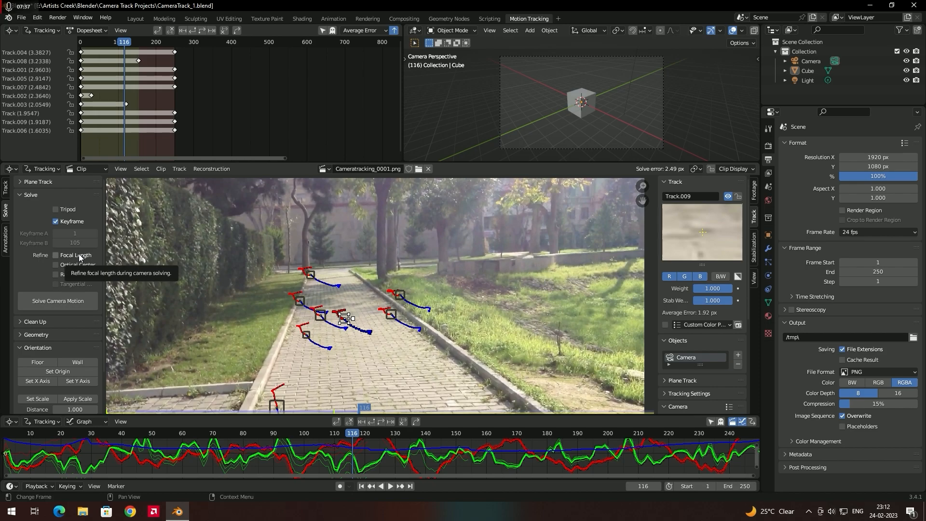
# Enable refinement of focal length, optical center and radial distortion, re-solving the camera motion with the refinements.
pyautogui.click(79, 256)
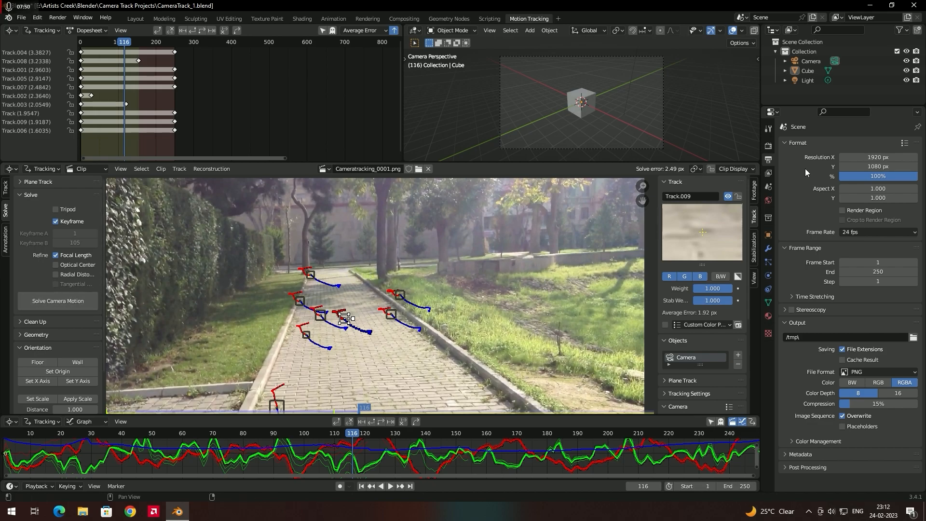
pyautogui.click(57, 301)
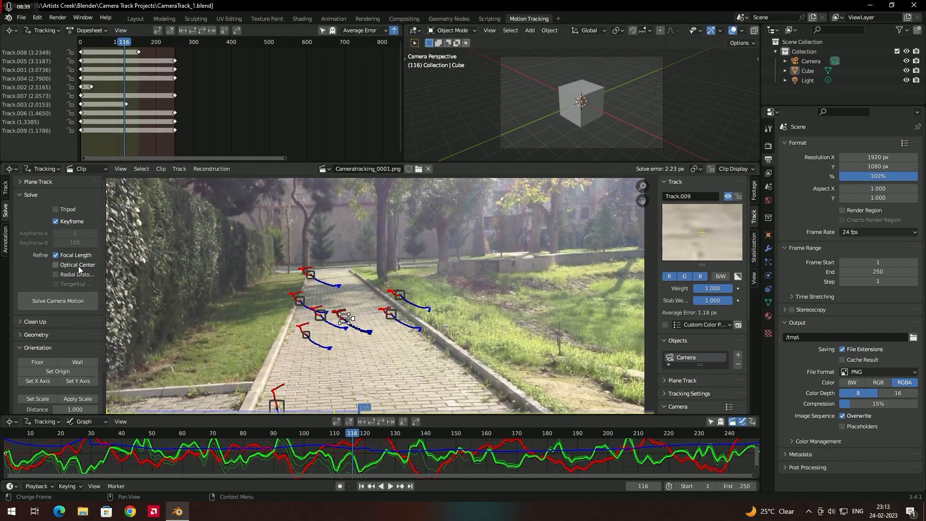
pyautogui.click(74, 274)
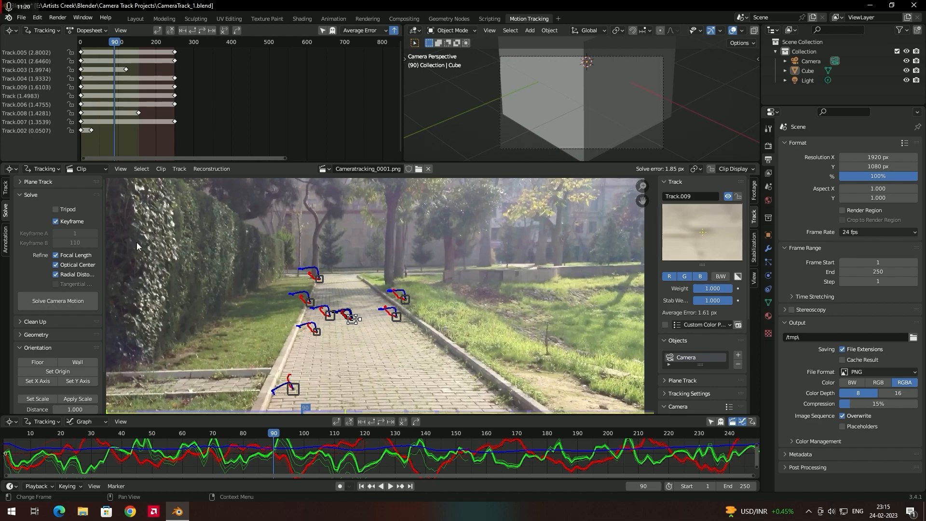
# Turn off automatic keyframe selection, try keyframes 109 and 168, and solve the camera motion with Keyframe A 43 and Keyframe B 87.
pyautogui.click(57, 220)
pyautogui.moveTo(89, 234)
pyautogui.mouseDown()
pyautogui.moveTo(138, 234)
pyautogui.moveTo(89, 243)
pyautogui.moveTo(98, 239)
pyautogui.mouseUp()
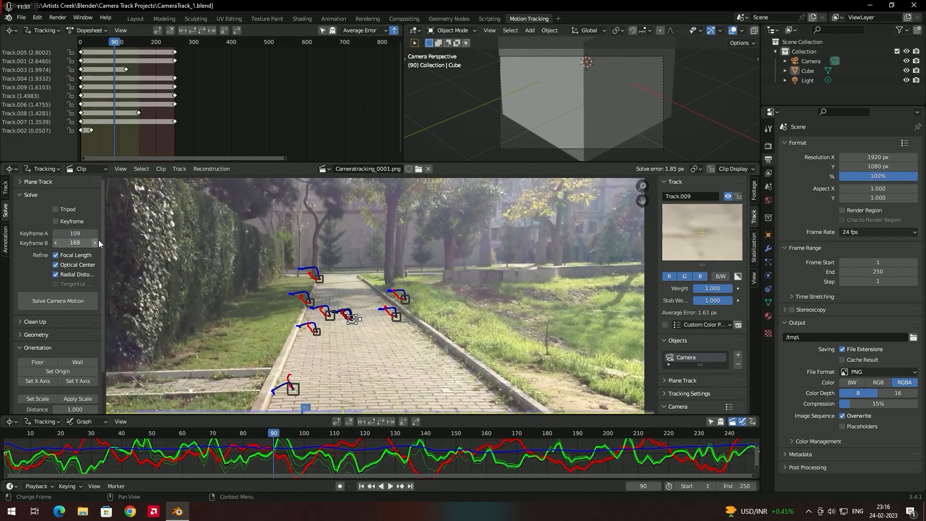
pyautogui.click(52, 303)
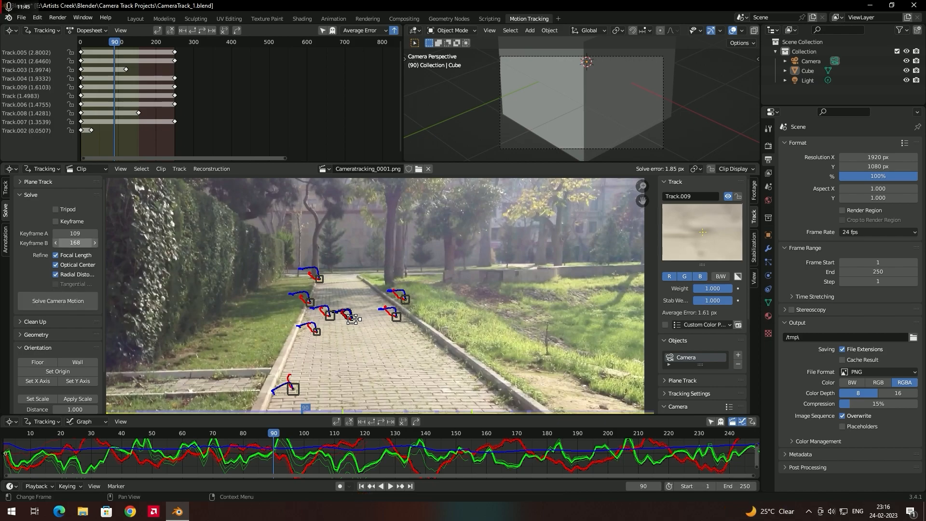
pyautogui.moveTo(75, 242); pyautogui.dragTo(55, 233)
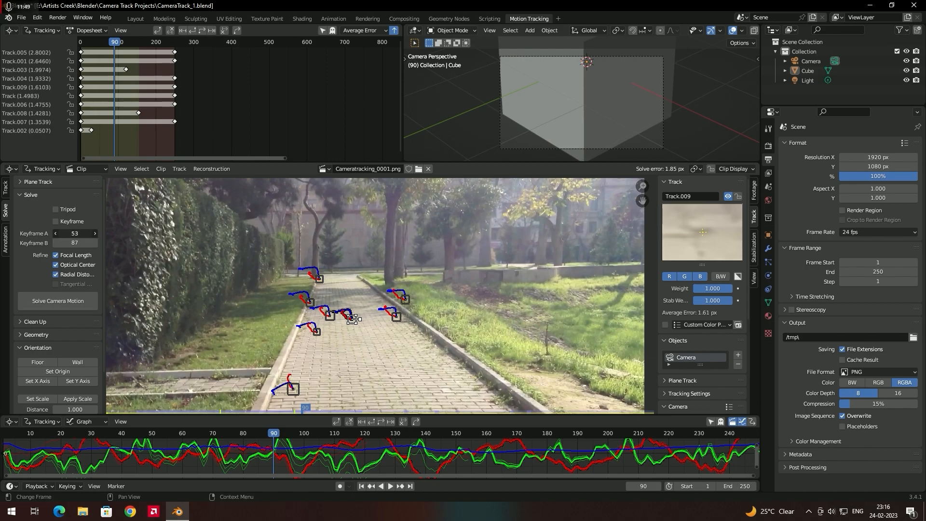
pyautogui.click(67, 296)
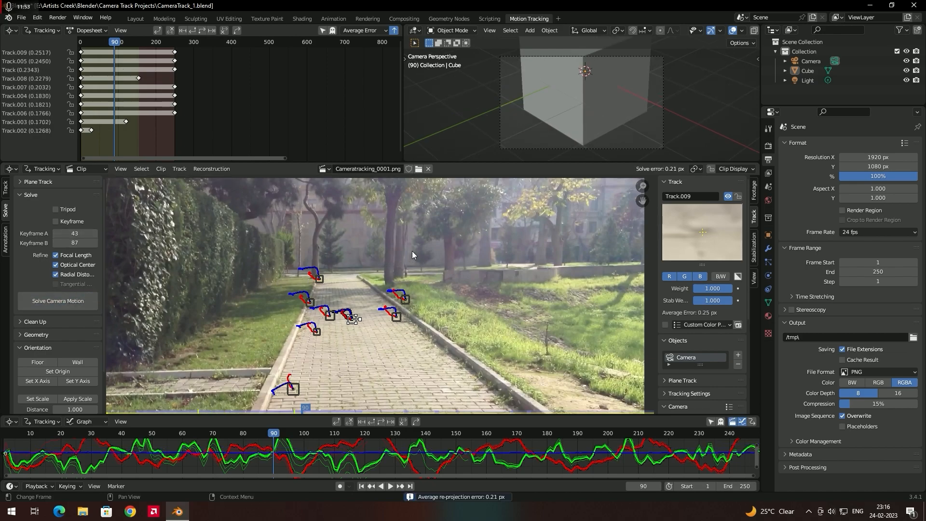
# Scrub the footage between about frames 89 and 99 to check how the markers follow the path.
pyautogui.press('Left')
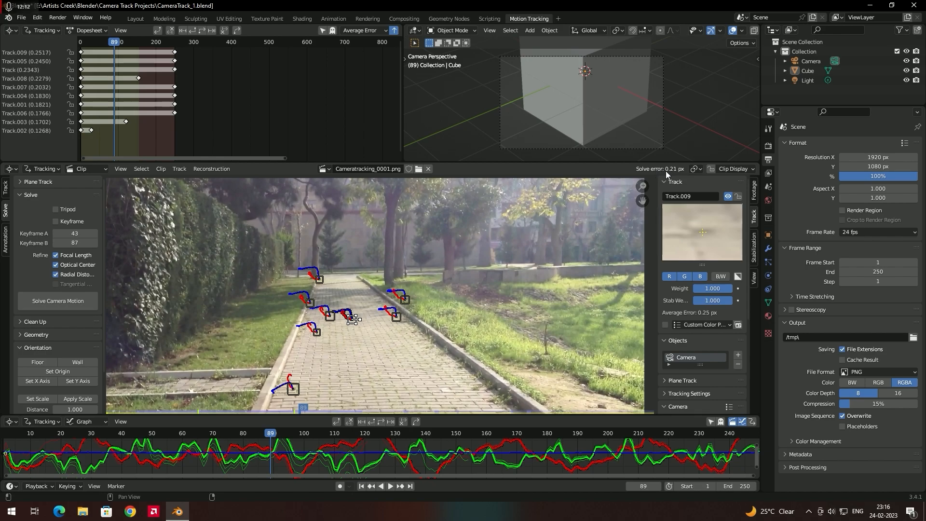
pyautogui.moveTo(285, 434); pyautogui.dragTo(301, 434)
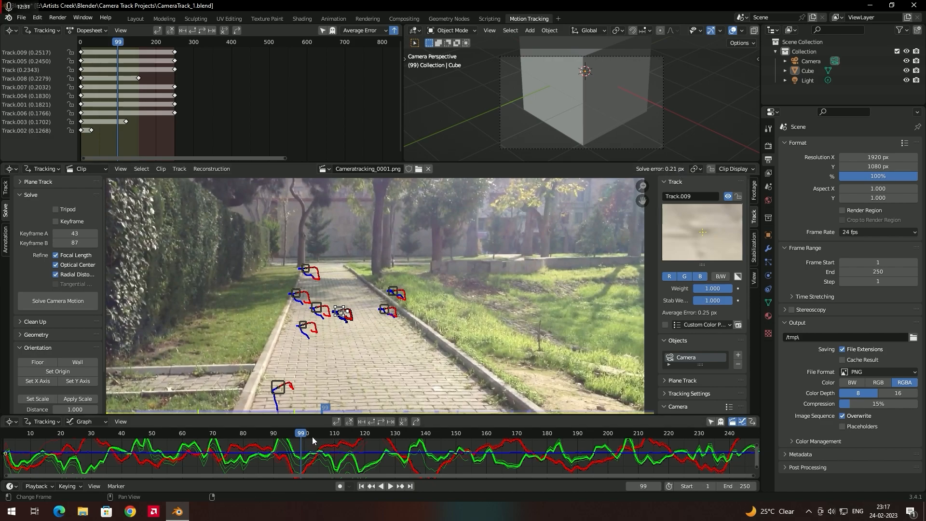
pyautogui.moveTo(305, 433); pyautogui.dragTo(280, 433)
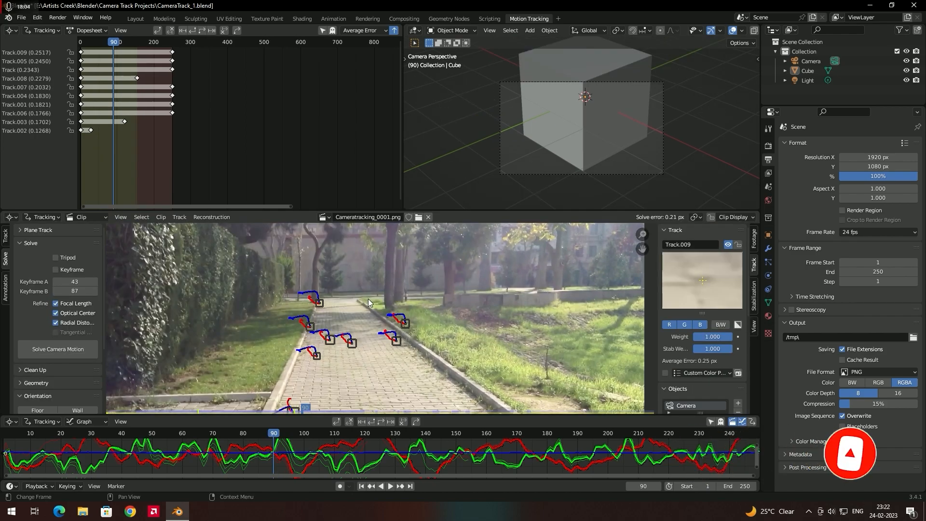
# Select Track.009 and run Clean Tracks with the Select action and a reprojection error of 0.2.
pyautogui.click(41, 52)
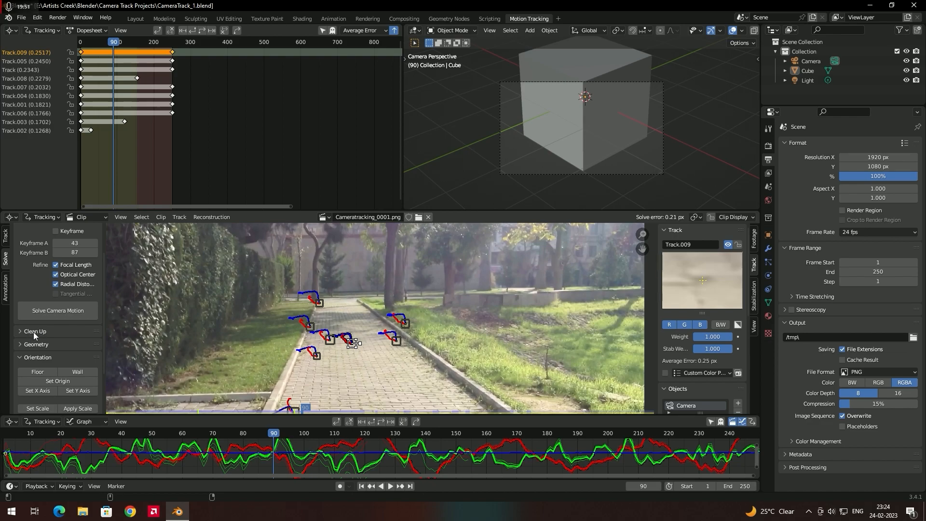
pyautogui.click(20, 330)
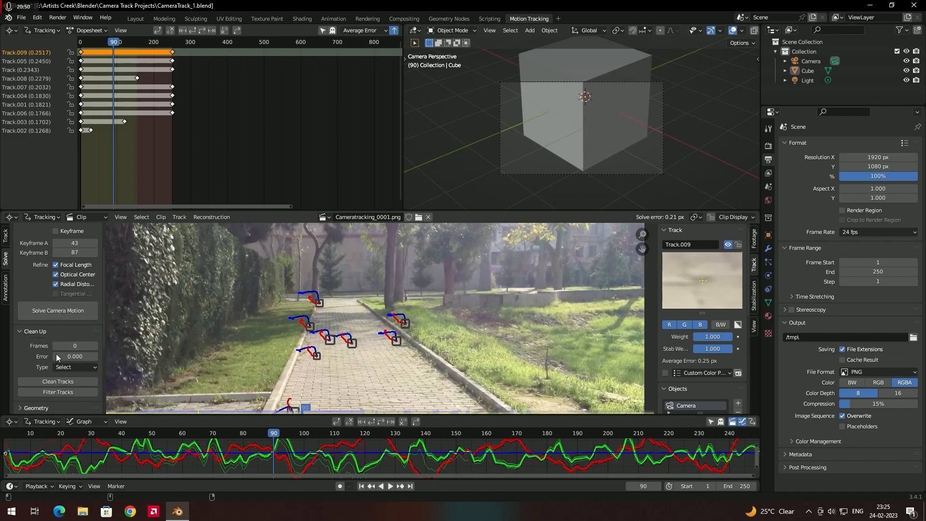
pyautogui.click(65, 381)
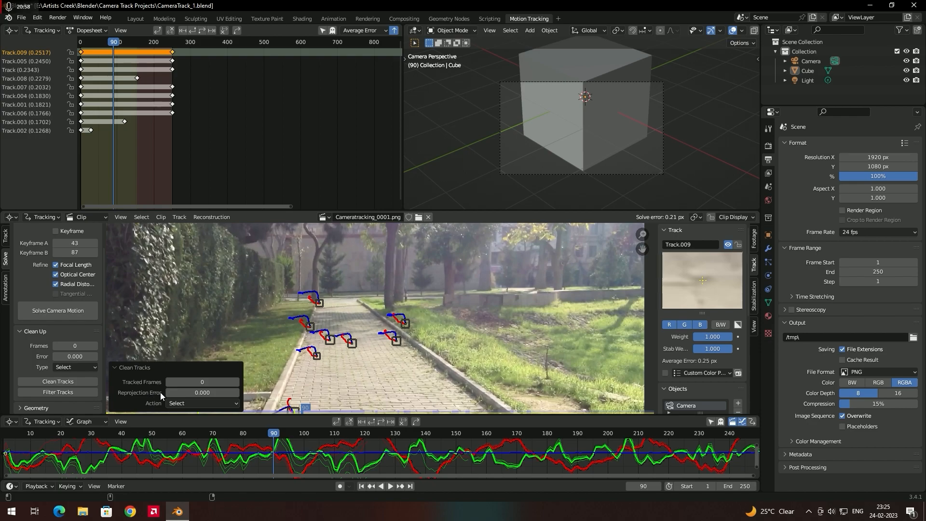
pyautogui.click(202, 392)
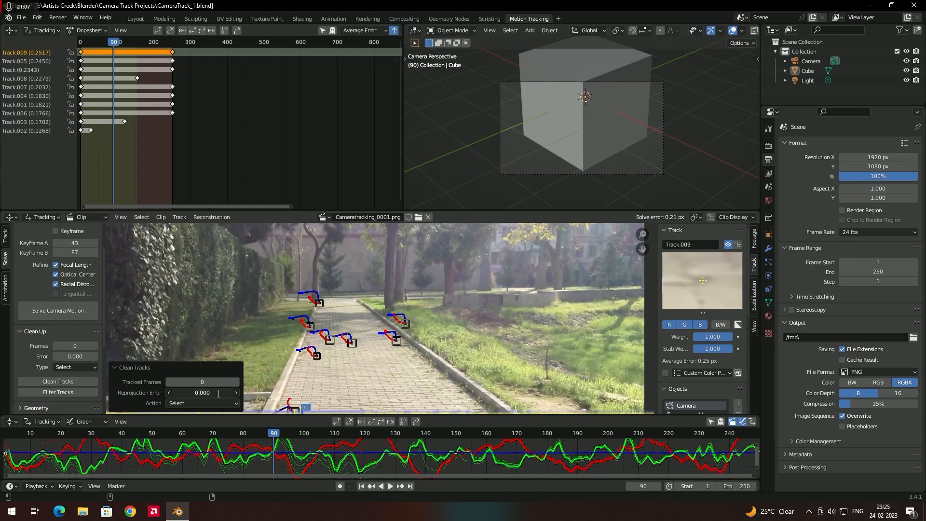
pyautogui.write('0.2')
pyautogui.press('Return')
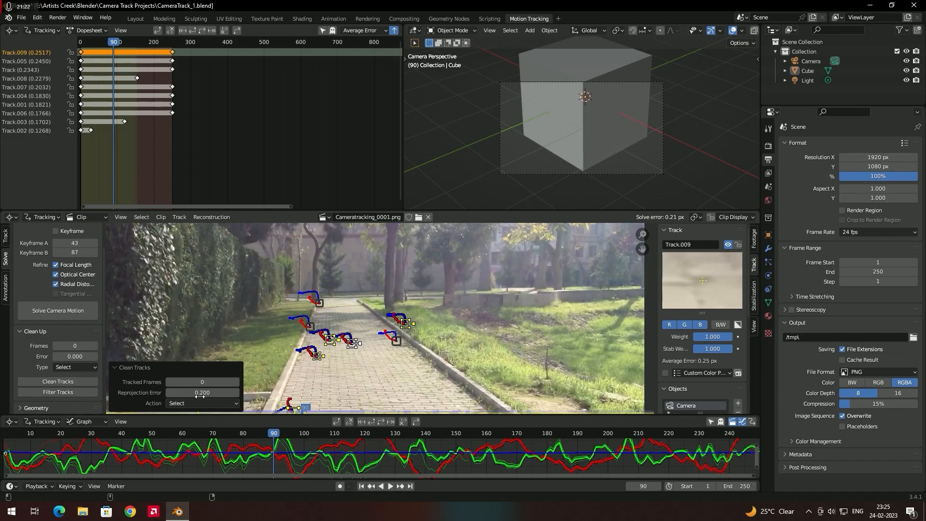
# Try a Clean Tracks reprojection error of 0.27, and set it to 0.1 to select more tracks.
pyautogui.moveTo(202, 393); pyautogui.dragTo(224, 393)
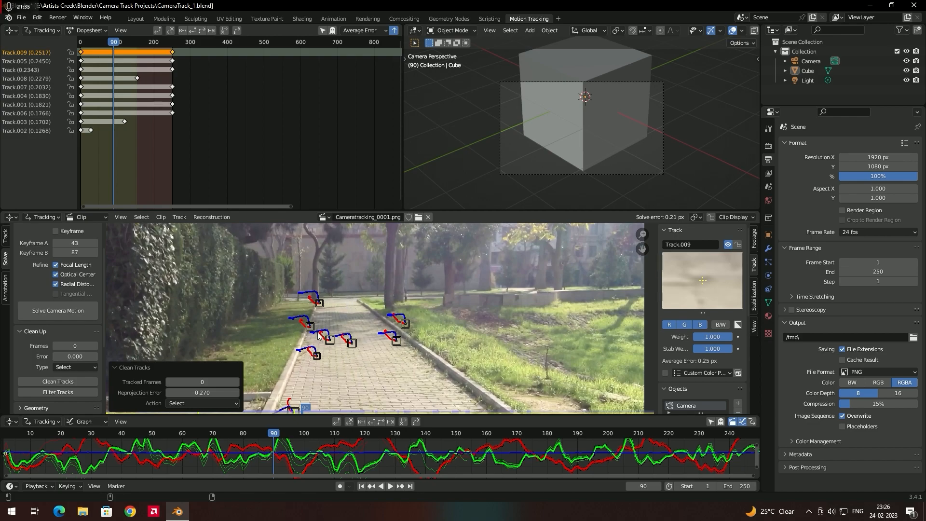
pyautogui.click(211, 392)
pyautogui.write('0.1')
pyautogui.press('Return')
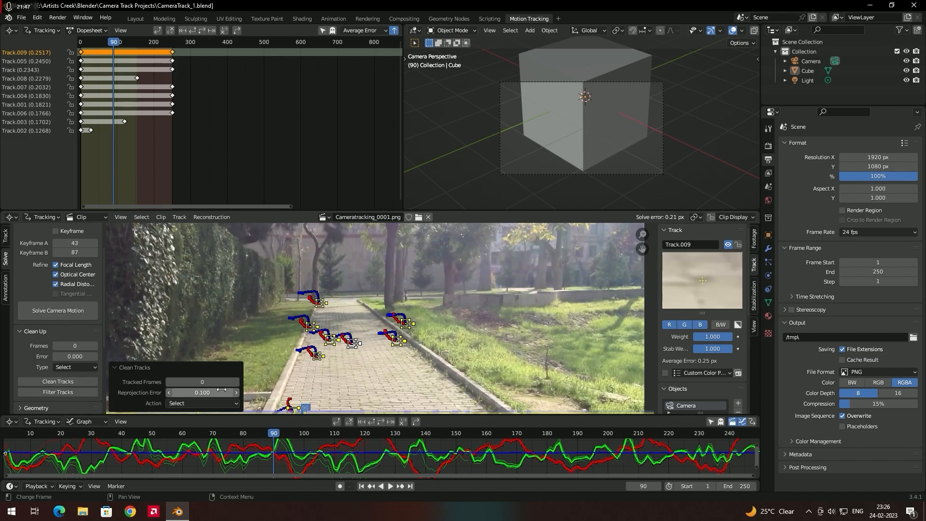
# Try the Delete Track action for the Clean Tracks operation and undo the deletion.
pyautogui.click(185, 404)
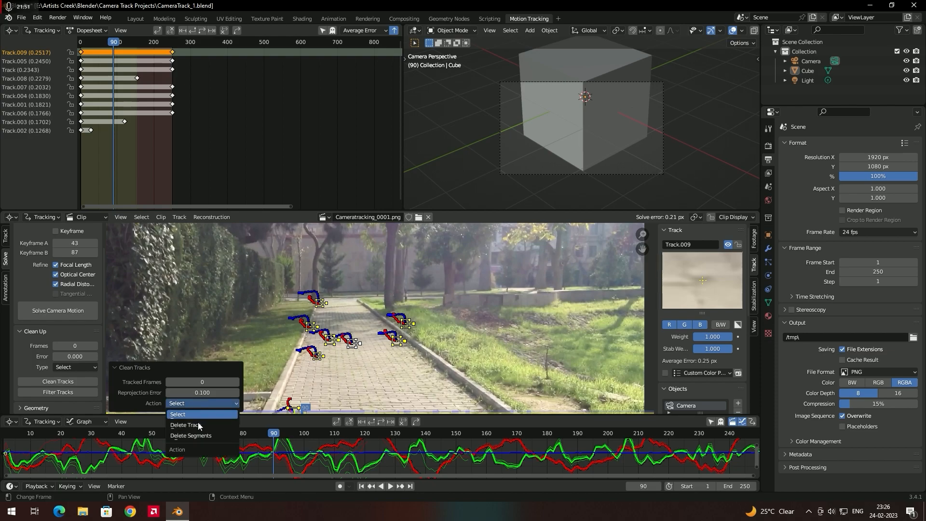
pyautogui.click(199, 425)
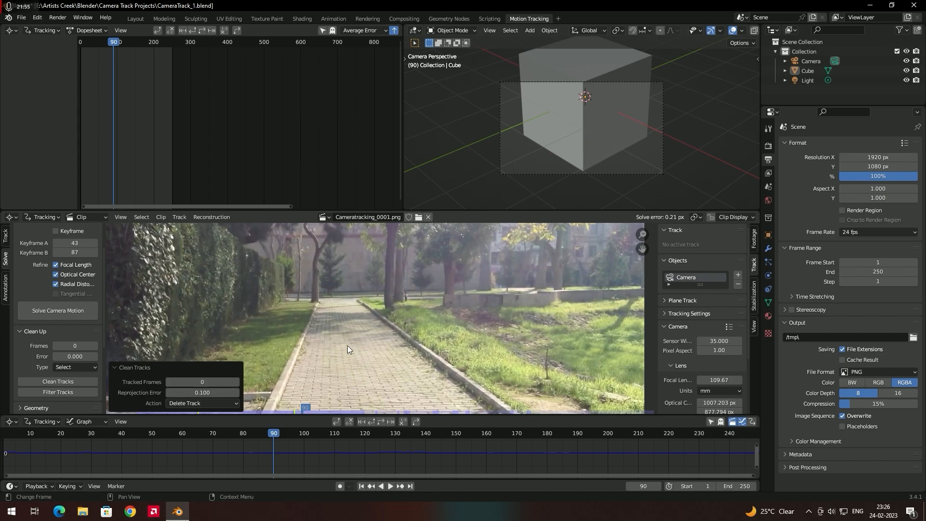
pyautogui.hotkey('ctrl', 'z')
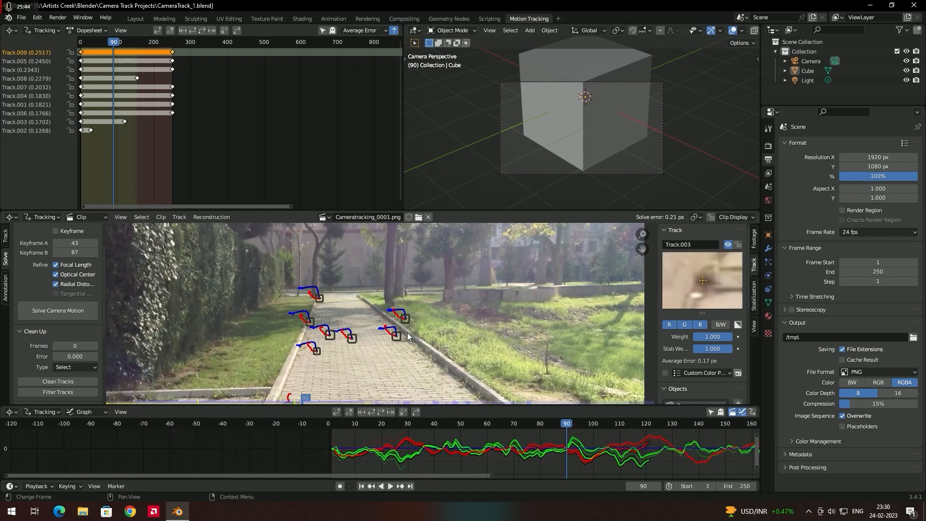
# Enlarge the graph area and examine individual track curves by selecting them at frame 80.
pyautogui.moveTo(424, 404); pyautogui.dragTo(424, 348)
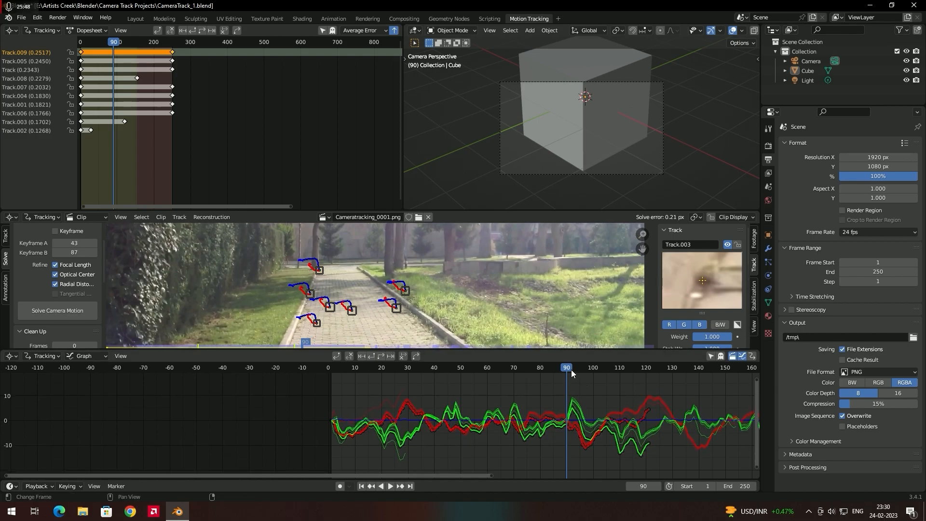
pyautogui.moveTo(572, 371); pyautogui.dragTo(511, 375)
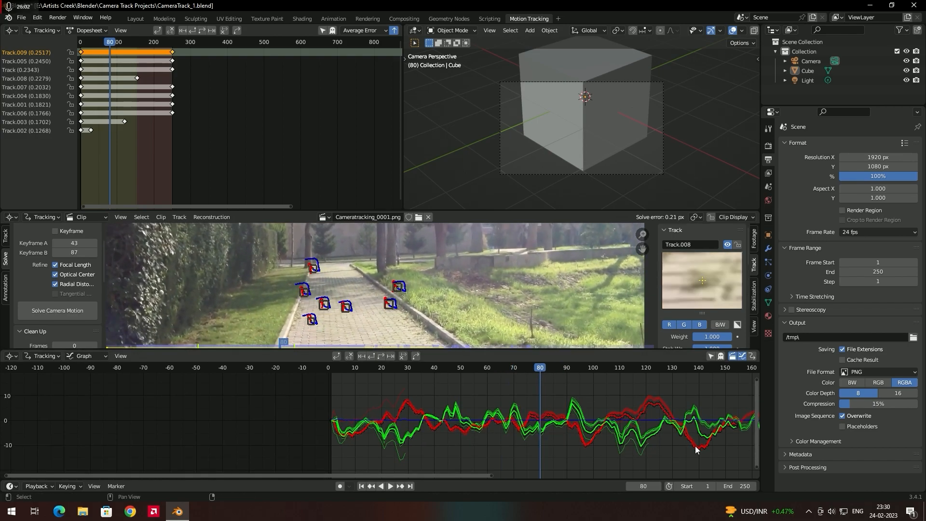
pyautogui.click(705, 449)
pyautogui.click(695, 440)
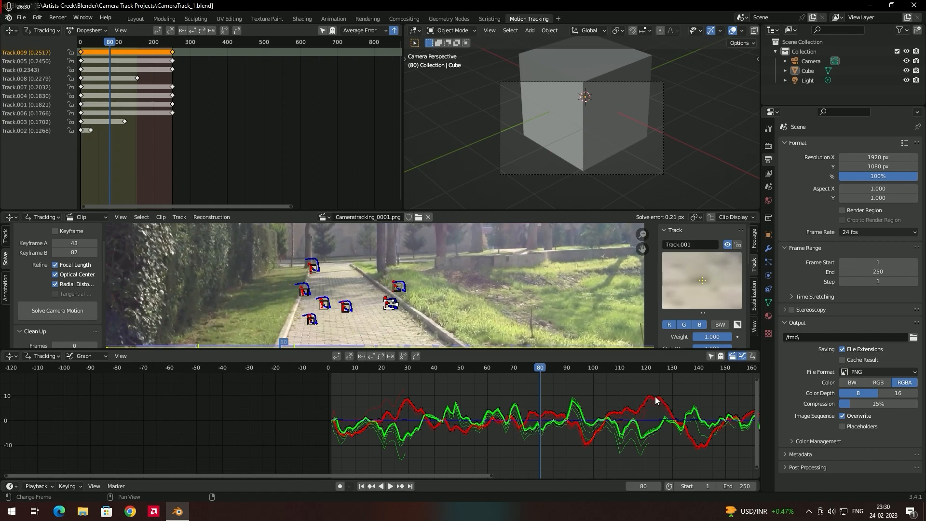
pyautogui.click(578, 403)
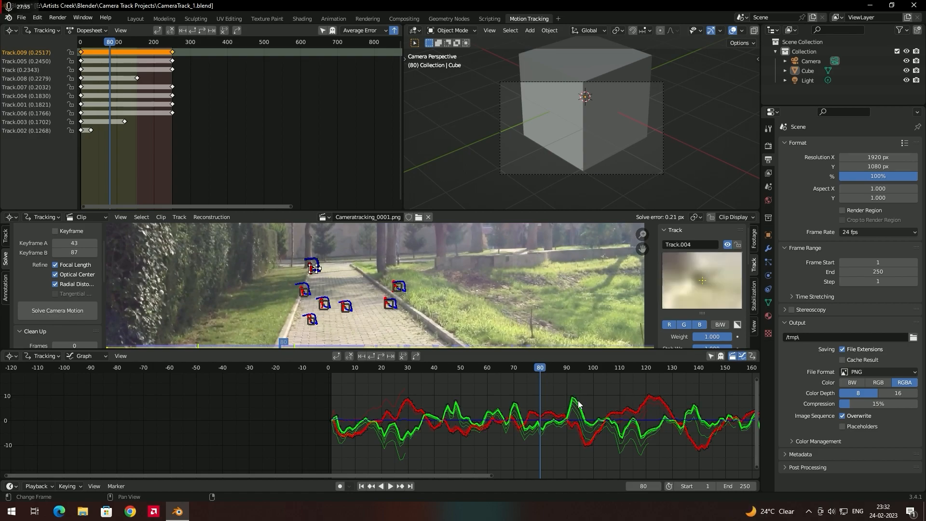